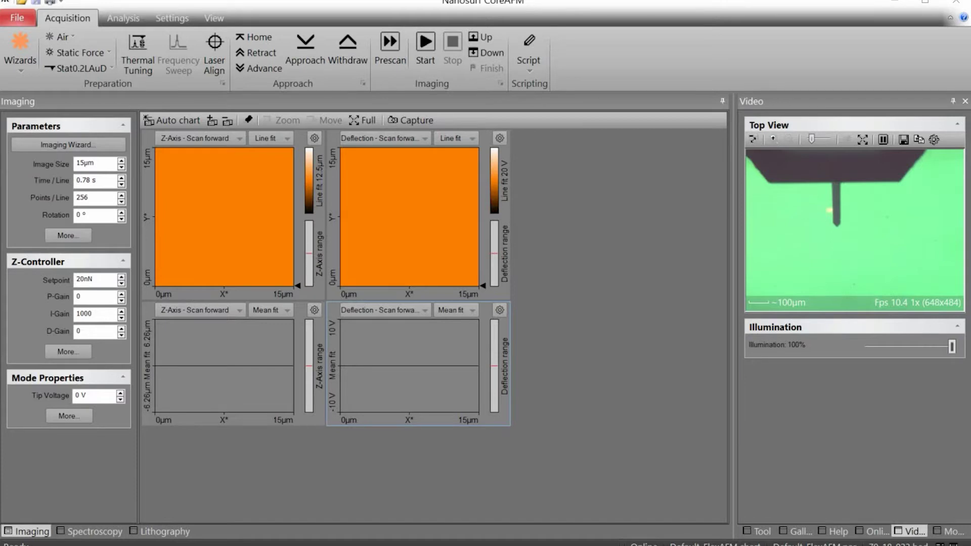
Check the laser spot on the detector, then close the Laser Alignment check.
{"action": "left_click", "coordinate": [213, 53]}
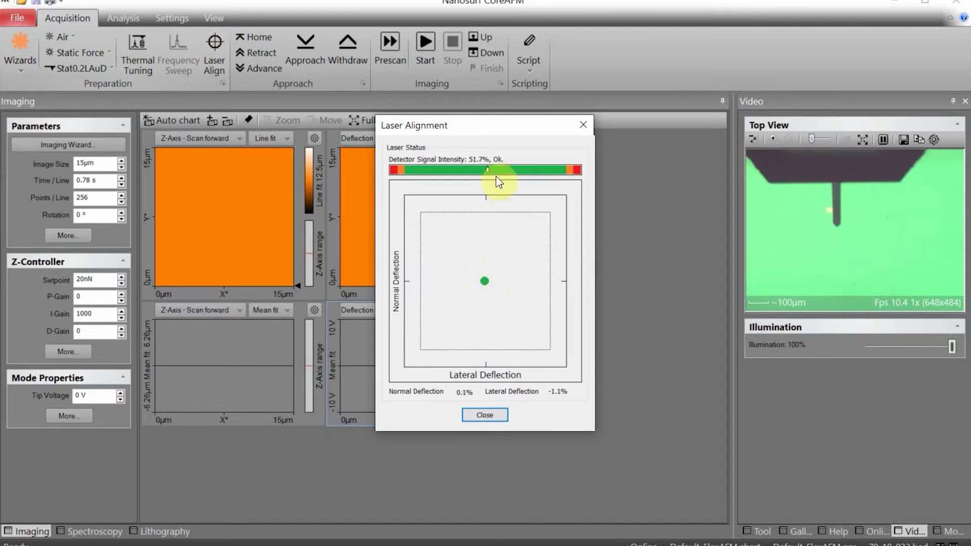
{"action": "left_click", "coordinate": [495, 415]}
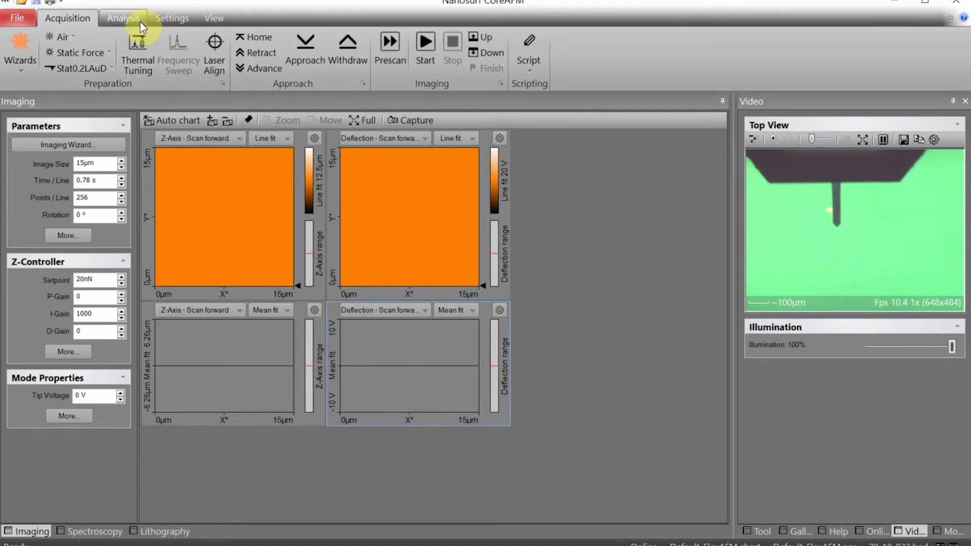
Select the PtSi-FM-10 cantilever and switch the operating mode to Phase Contrast.
{"action": "left_click", "coordinate": [76, 68]}
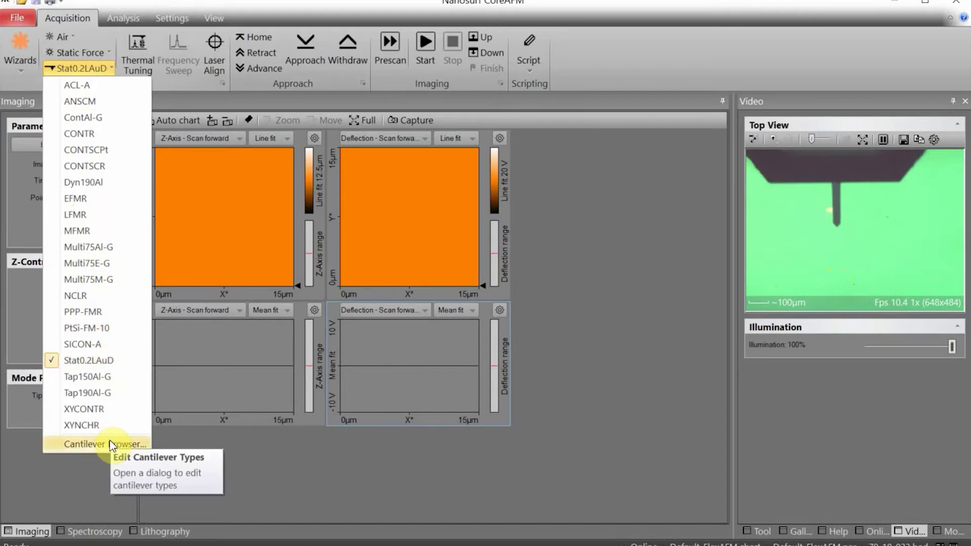
{"action": "left_click", "coordinate": [86, 328]}
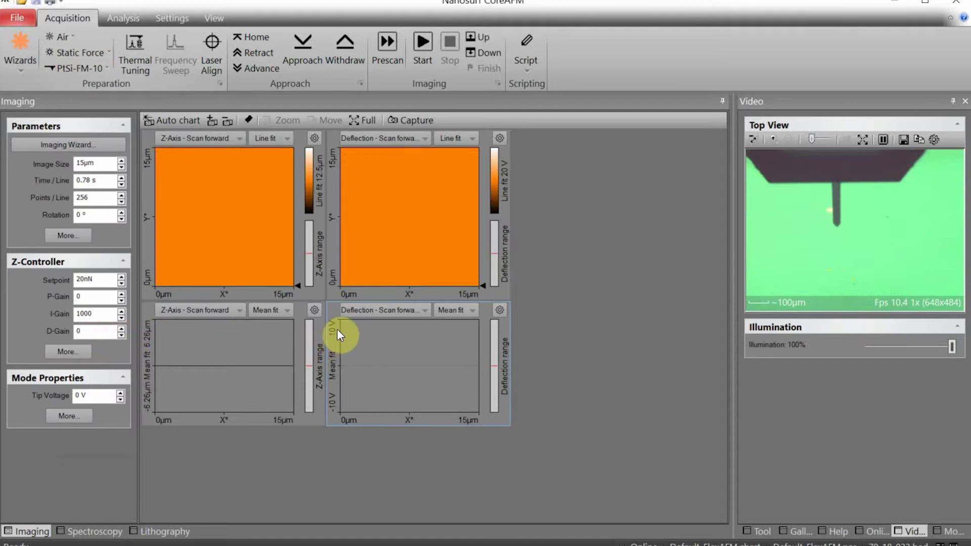
{"action": "left_click", "coordinate": [76, 53]}
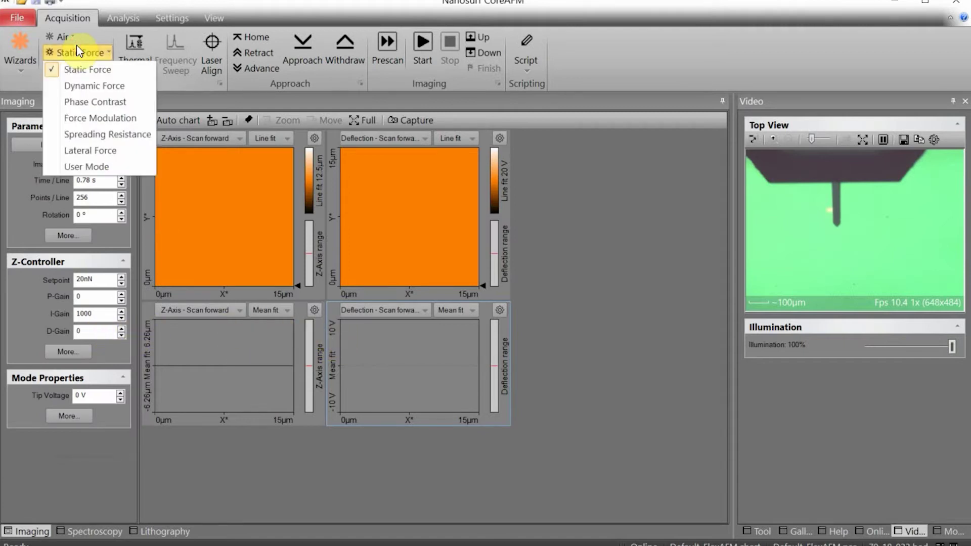
{"action": "left_click", "coordinate": [79, 101]}
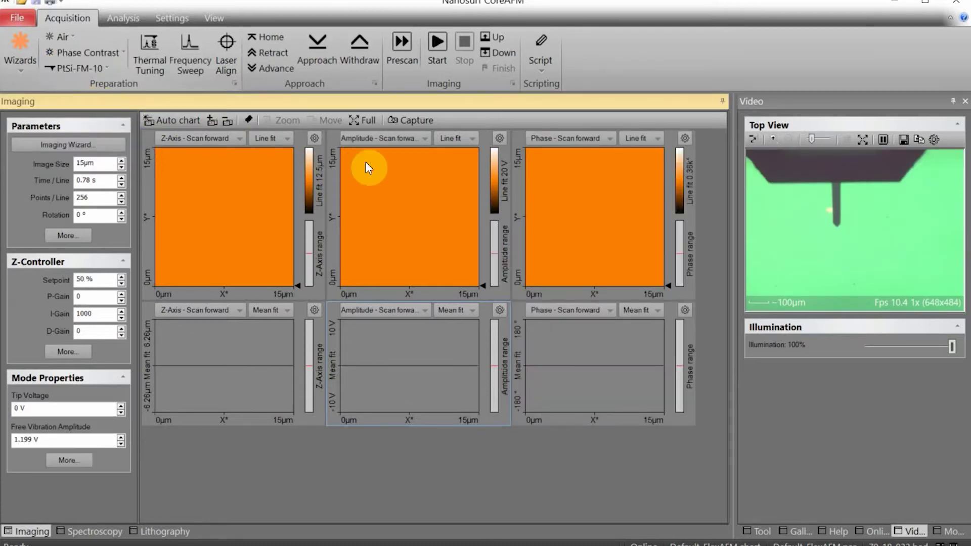
Run Find Vibration Frequency with 20% amplitude reduction and accept the tuned settings.
{"action": "left_click", "coordinate": [186, 48]}
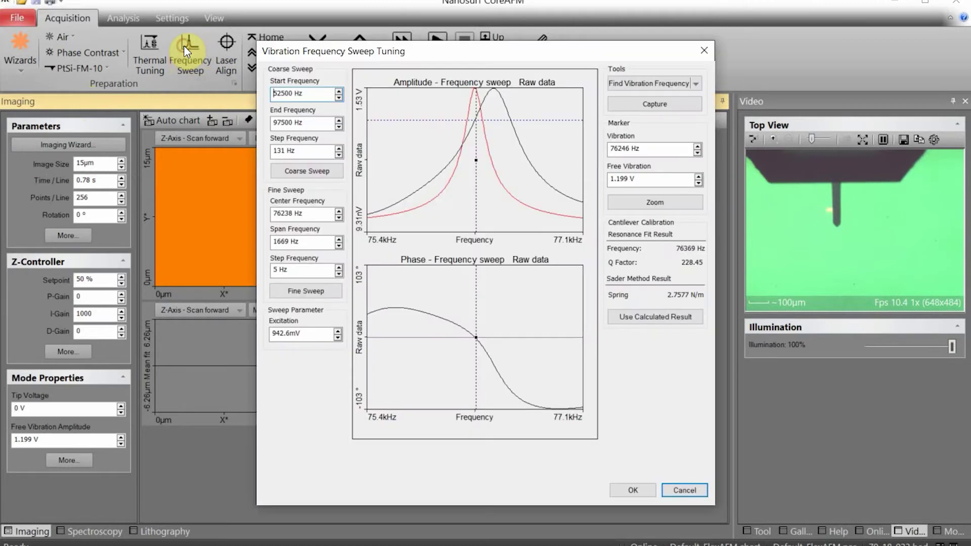
{"action": "double_click", "coordinate": [630, 149]}
{"action": "left_click", "coordinate": [646, 150]}
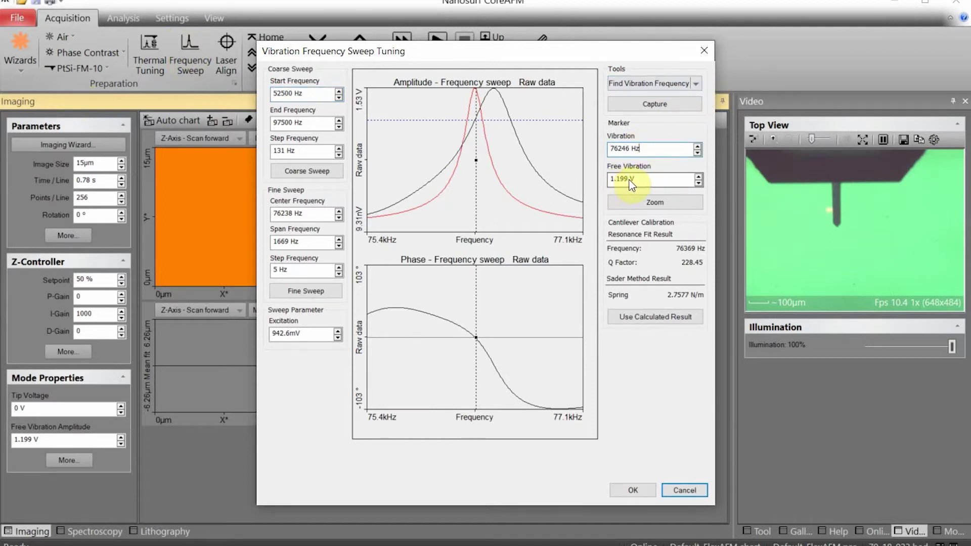
{"action": "left_click", "coordinate": [694, 82]}
{"action": "left_click", "coordinate": [648, 97]}
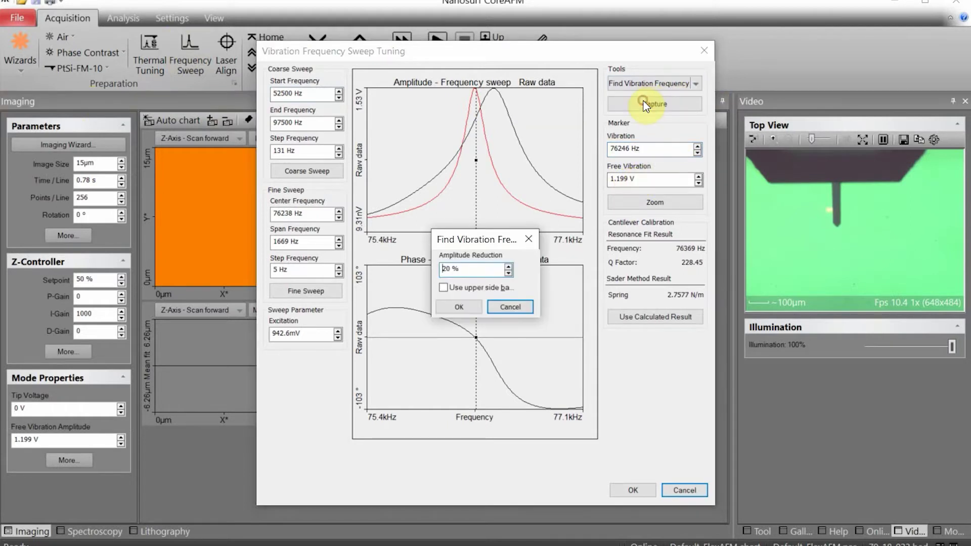
{"action": "left_click", "coordinate": [442, 270]}
{"action": "left_click", "coordinate": [443, 288]}
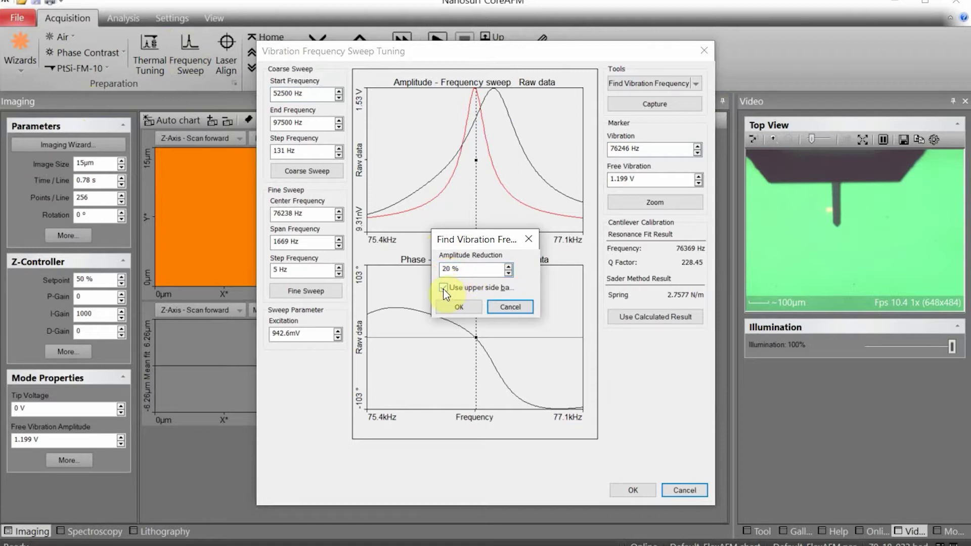
{"action": "left_click", "coordinate": [464, 309]}
{"action": "left_click", "coordinate": [654, 83]}
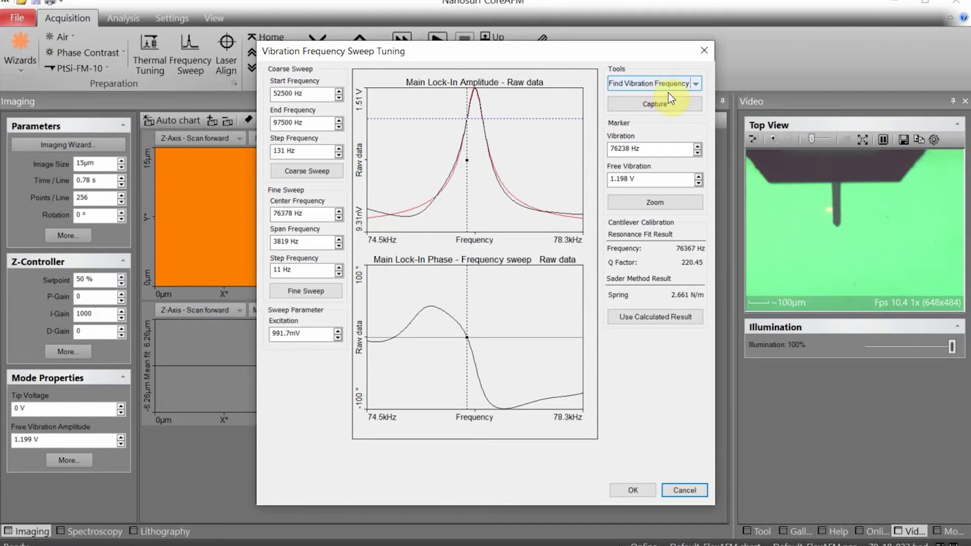
{"action": "left_click", "coordinate": [630, 491]}
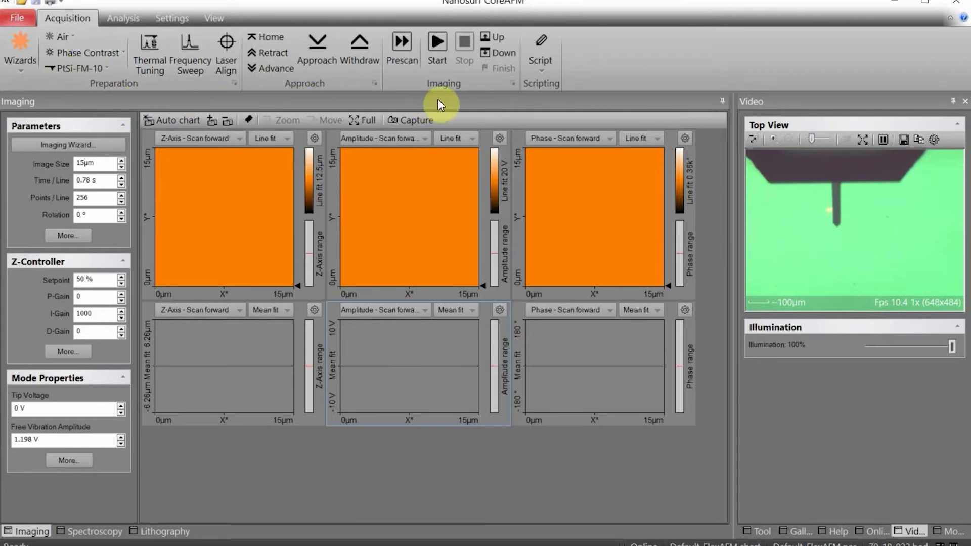
Scan the dot region with I-Gain raised to 3000, then stop the scan.
{"action": "left_click", "coordinate": [436, 47]}
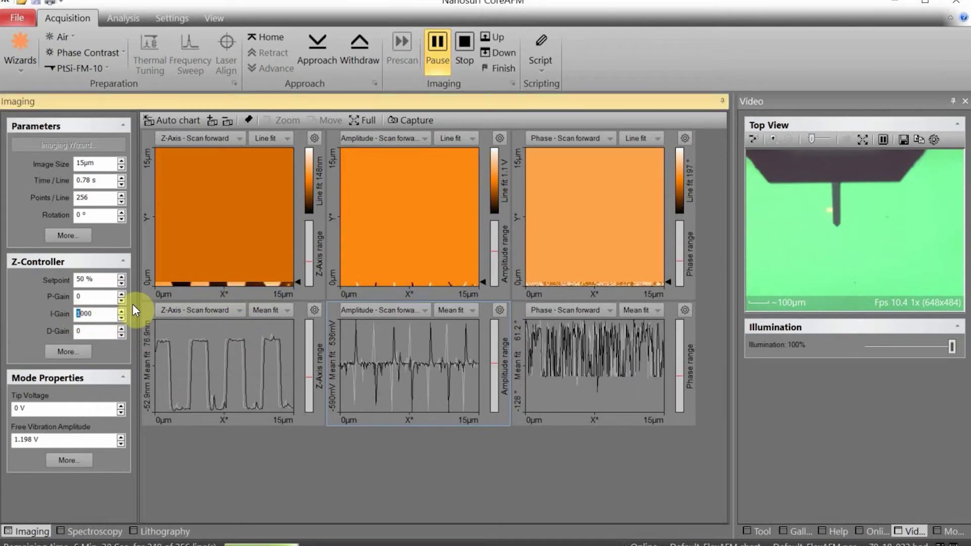
{"action": "type", "text": "3"}
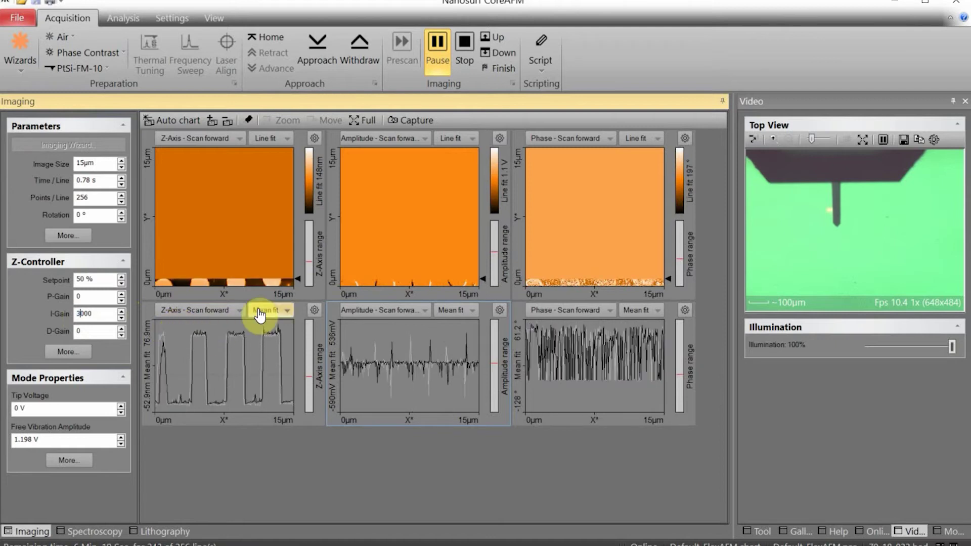
{"action": "left_click", "coordinate": [460, 57]}
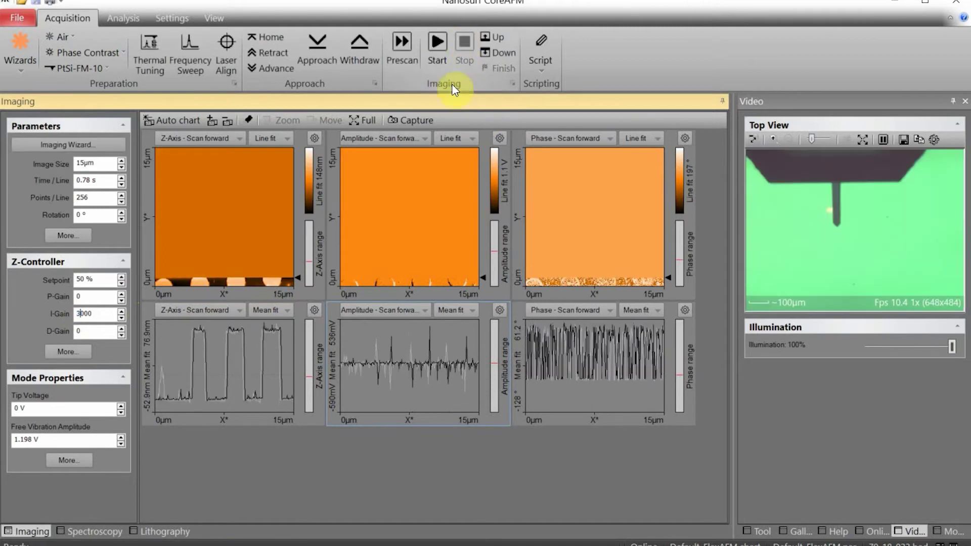
Bring up the full SPM Parameters window at its Operating Mode page.
{"action": "left_click", "coordinate": [60, 350]}
{"action": "left_click_drag", "start_coordinate": [218, 306], "coordinate": [245, 253]}
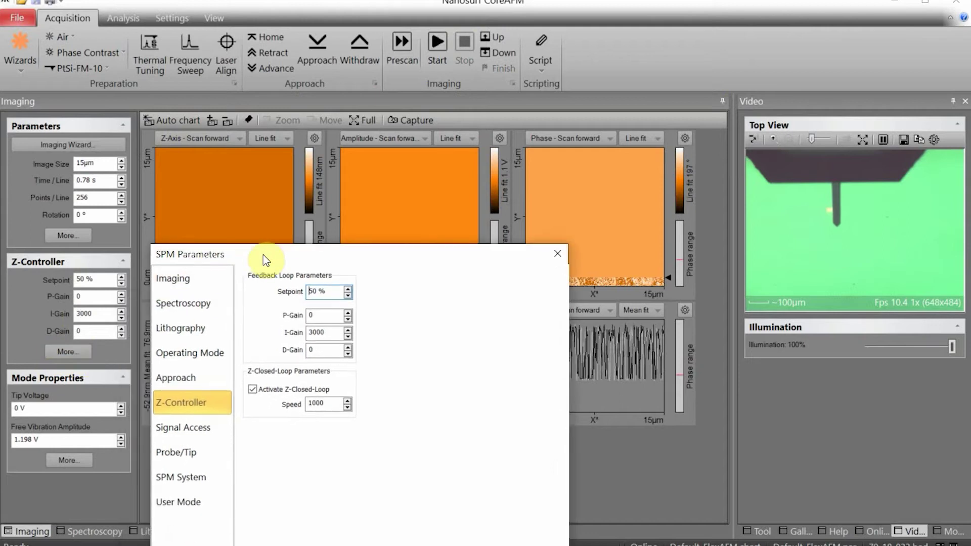
{"action": "left_click", "coordinate": [176, 281]}
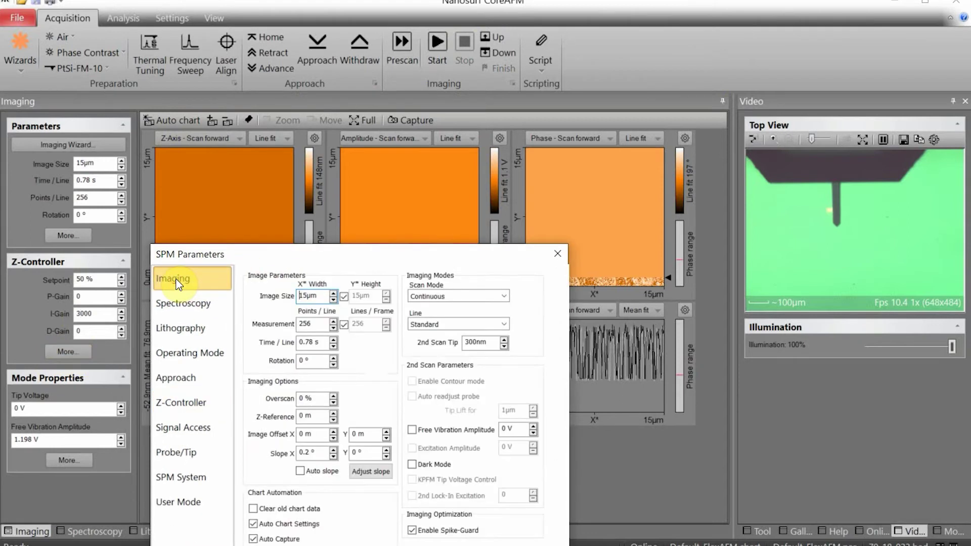
{"action": "left_click", "coordinate": [183, 351]}
{"action": "left_click_drag", "start_coordinate": [383, 258], "coordinate": [472, 192]}
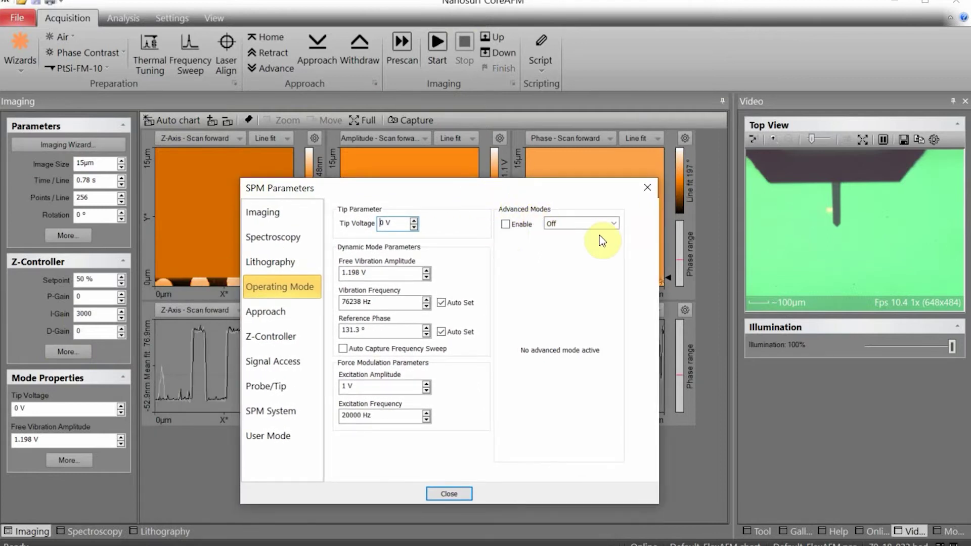
Select KPFM as the advanced mode and enable it.
{"action": "left_click", "coordinate": [567, 223]}
{"action": "left_click", "coordinate": [566, 251]}
{"action": "left_click", "coordinate": [505, 224]}
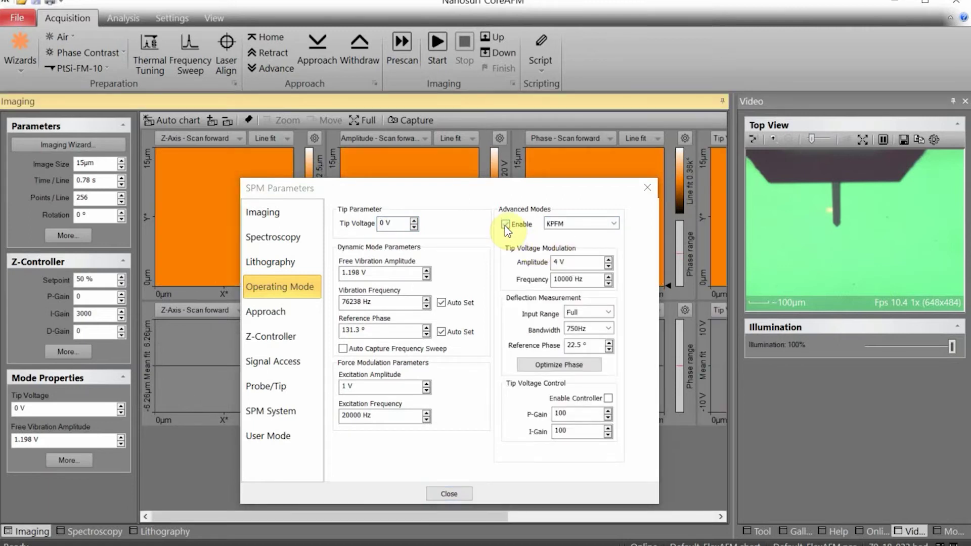
Set tip modulation to 4 V and 15000 Hz, input range 1/4, bandwidth 1500Hz, and optimize the phase.
{"action": "double_click", "coordinate": [557, 263]}
{"action": "left_click", "coordinate": [562, 279]}
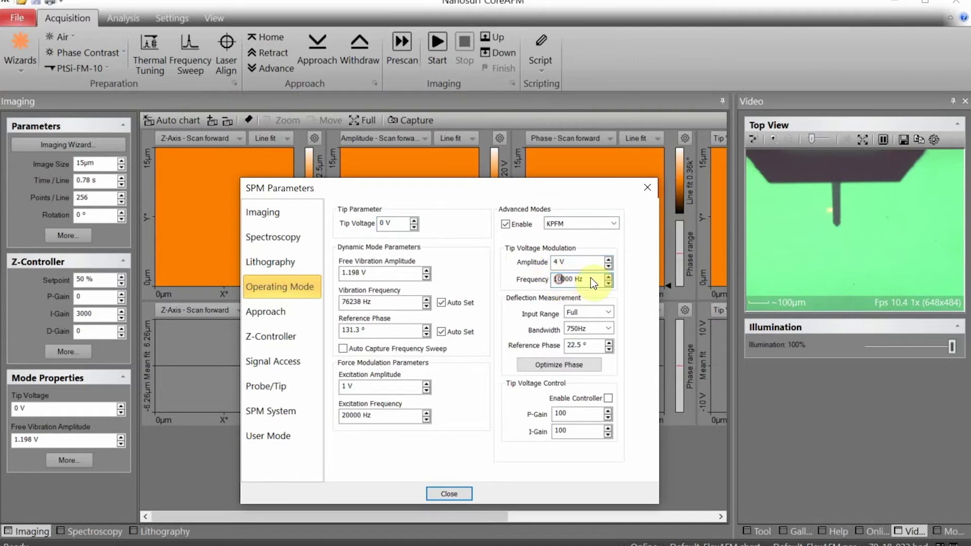
{"action": "key", "text": "BackSpace"}
{"action": "type", "text": "5"}
{"action": "left_click", "coordinate": [595, 313]}
{"action": "left_click", "coordinate": [584, 339]}
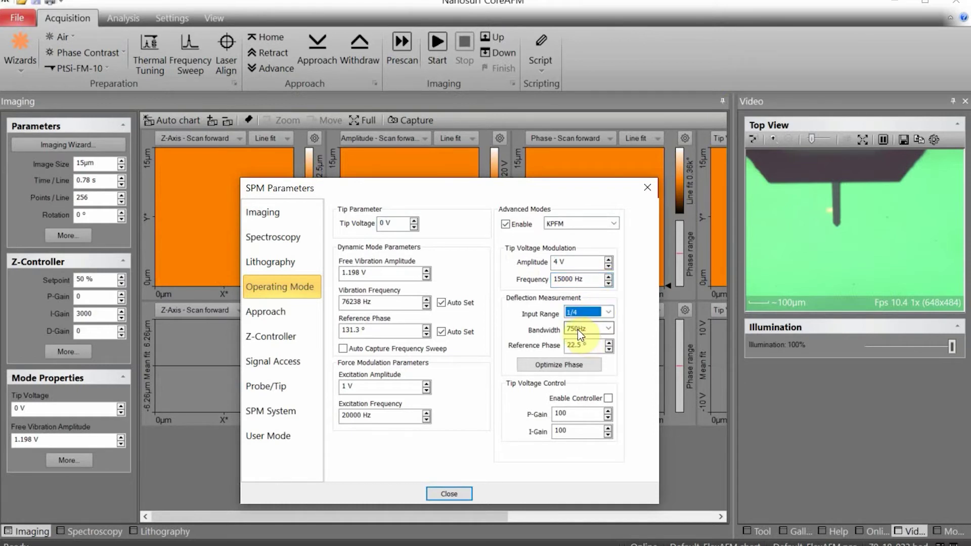
{"action": "left_click", "coordinate": [582, 392]}
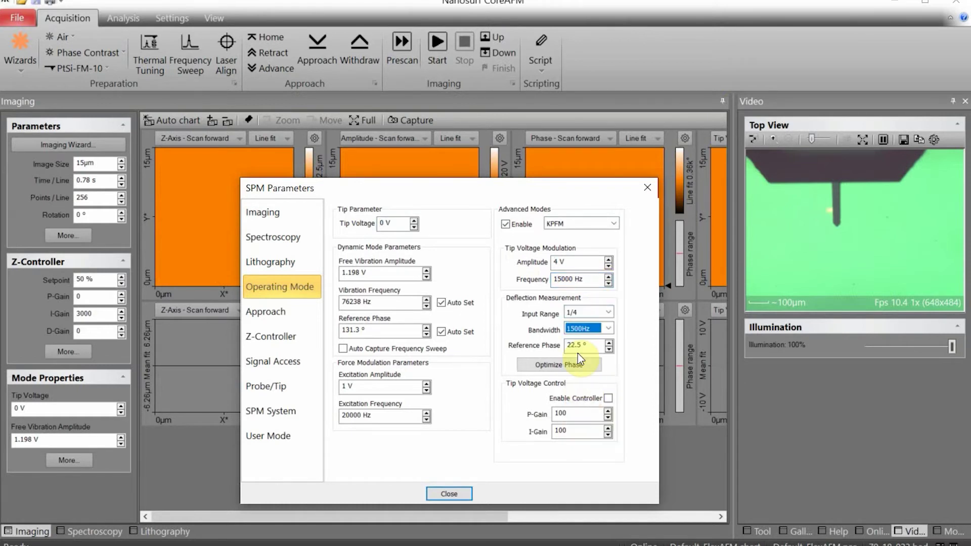
{"action": "left_click", "coordinate": [574, 364]}
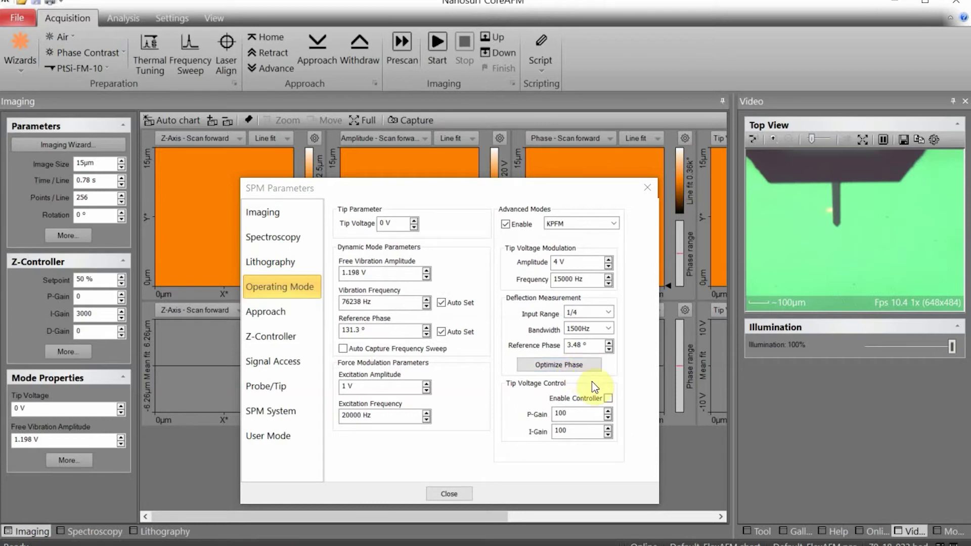
Enable the tip voltage controller with P-Gain 1000 and I-Gain 500.
{"action": "left_click", "coordinate": [608, 399]}
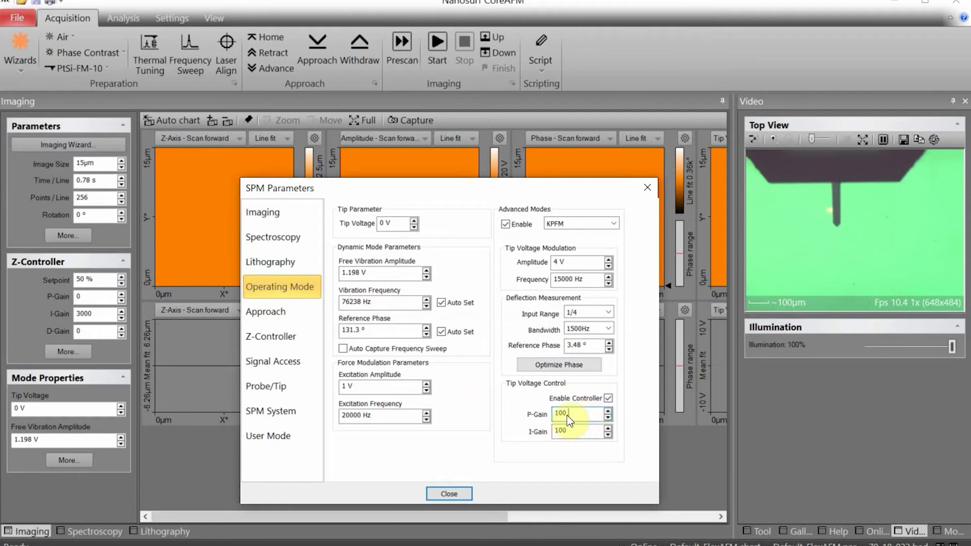
{"action": "double_click", "coordinate": [566, 413]}
{"action": "type", "text": "1000"}
{"action": "double_click", "coordinate": [562, 431]}
{"action": "type", "text": "50"}
Close SPM Parameters and start the KPFM scan.
{"action": "left_click", "coordinate": [448, 494]}
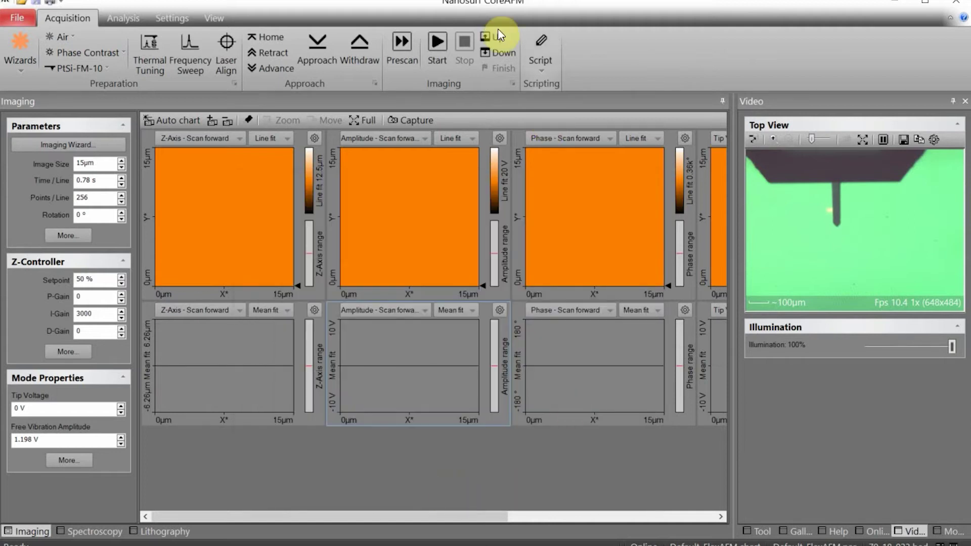
{"action": "left_click", "coordinate": [432, 45]}
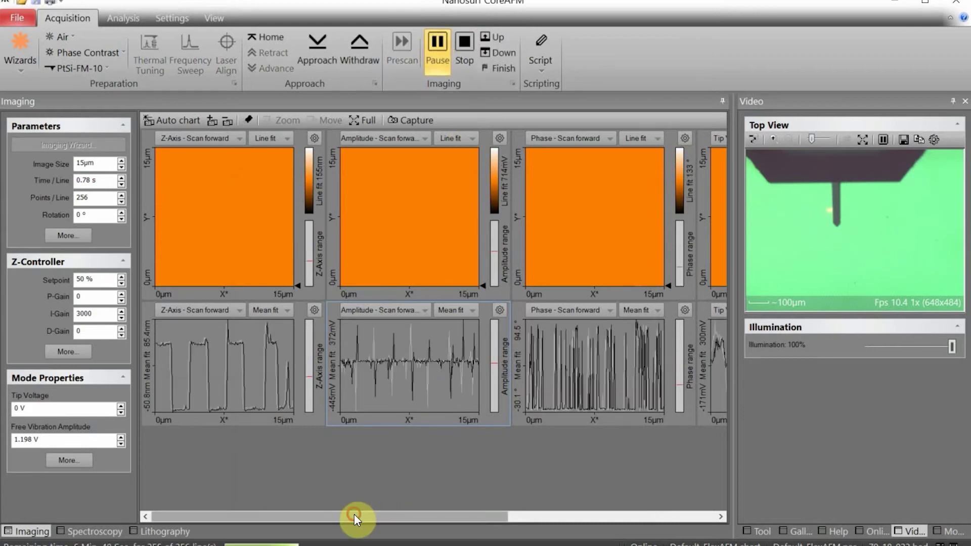
{"action": "left_click_drag", "start_coordinate": [373, 515], "coordinate": [589, 524]}
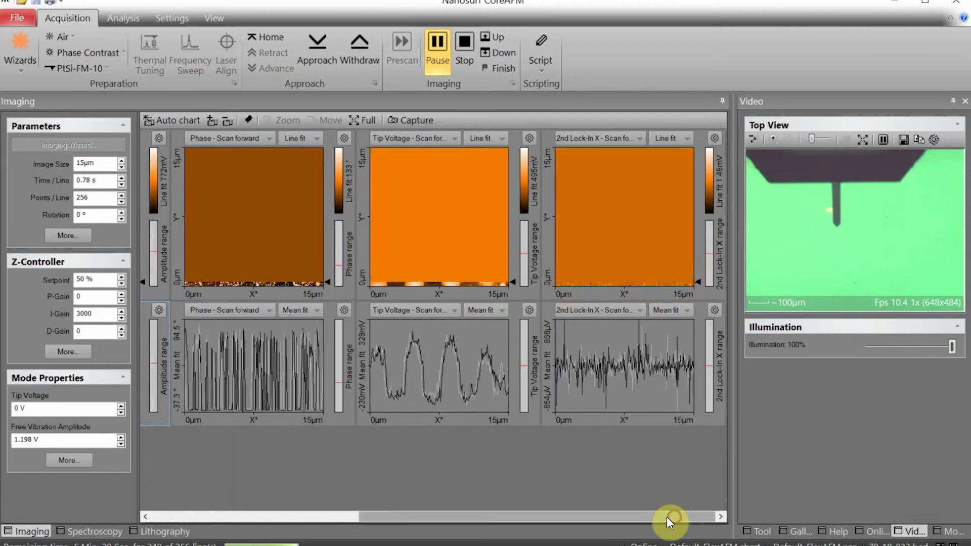
{"action": "left_click_drag", "start_coordinate": [673, 515], "coordinate": [383, 514]}
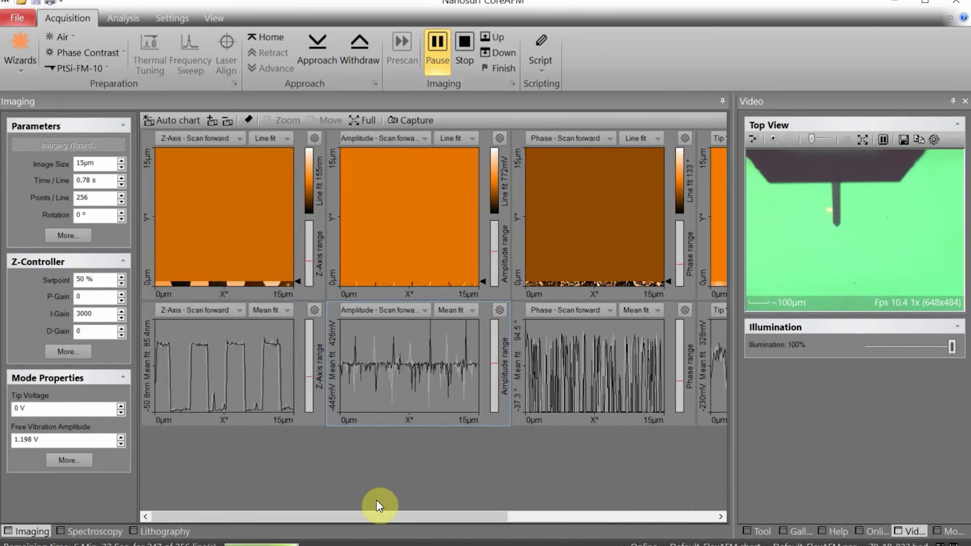
Show Tip Voltage forward as raw data in the first image and line profile.
{"action": "left_click", "coordinate": [203, 139]}
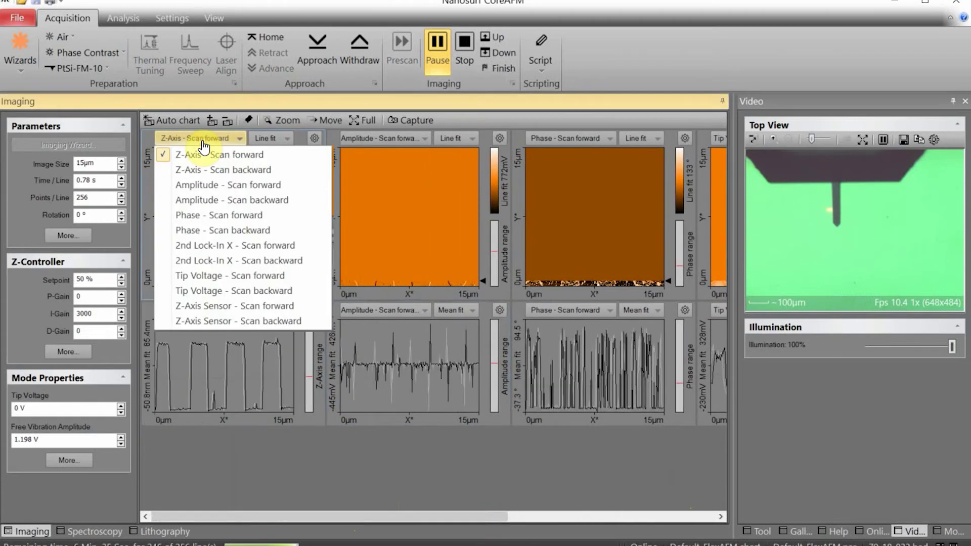
{"action": "left_click", "coordinate": [231, 276]}
{"action": "left_click", "coordinate": [199, 310]}
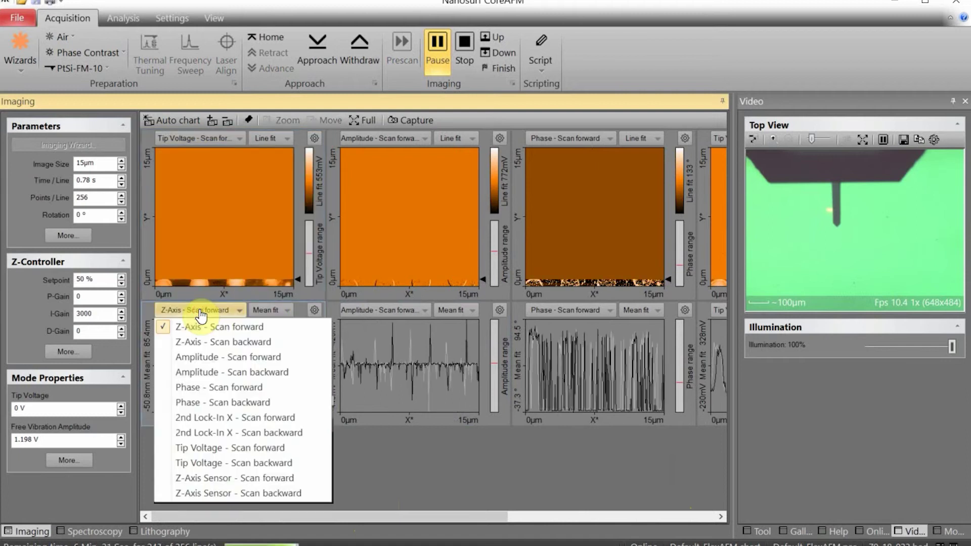
{"action": "left_click", "coordinate": [229, 447]}
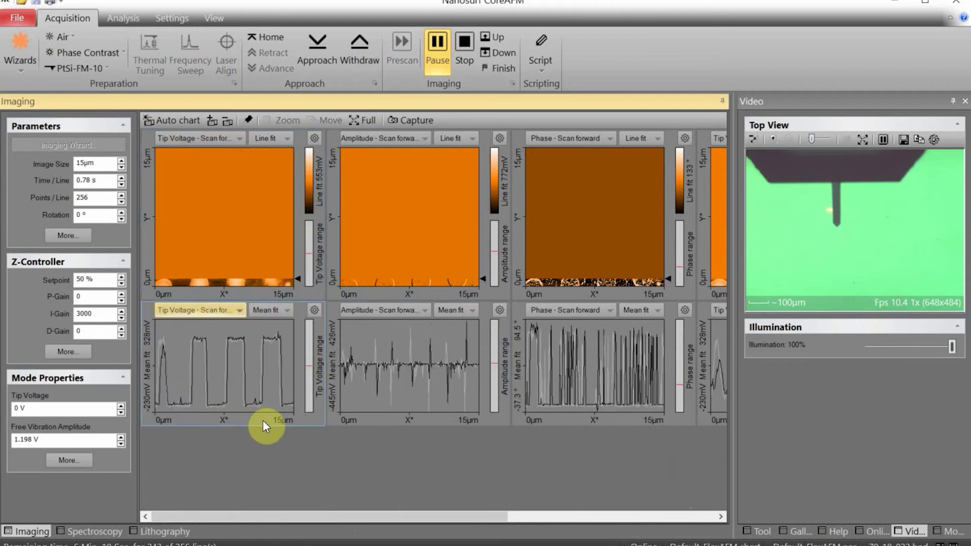
{"action": "left_click", "coordinate": [271, 138]}
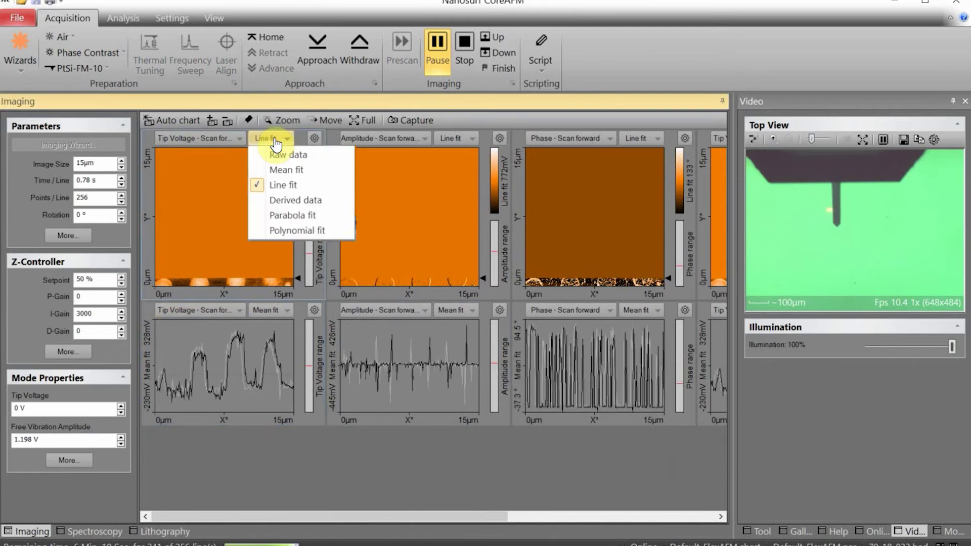
{"action": "left_click", "coordinate": [288, 155]}
{"action": "left_click", "coordinate": [269, 310]}
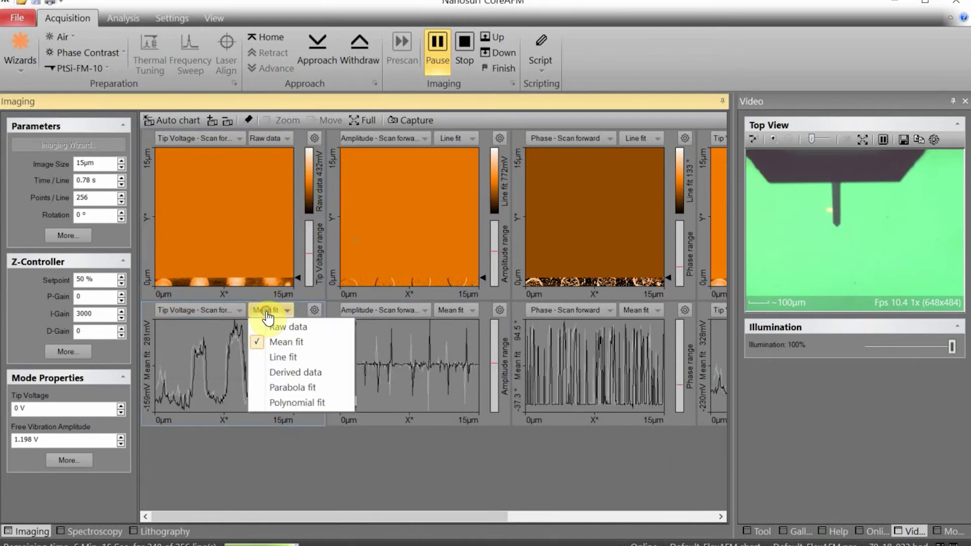
{"action": "left_click", "coordinate": [269, 325]}
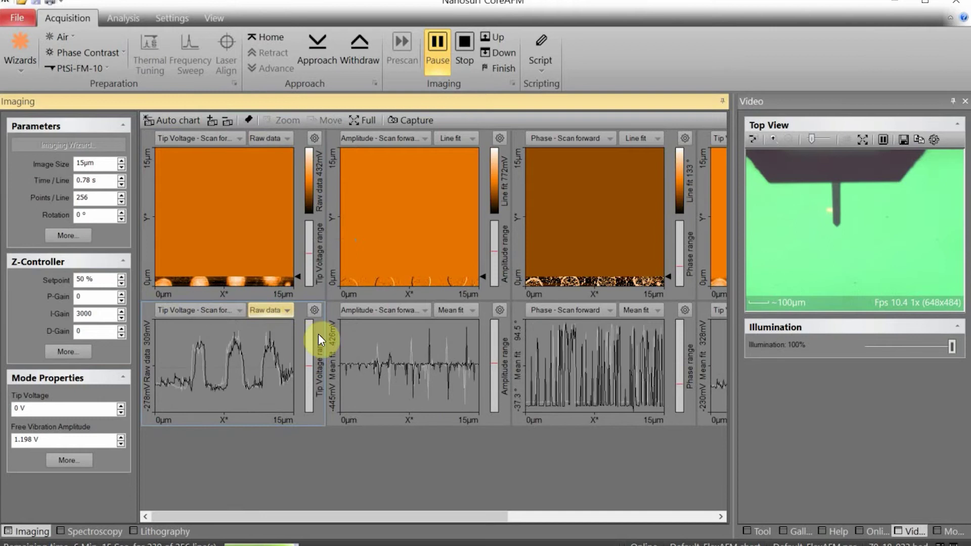
{"action": "left_click_drag", "start_coordinate": [427, 516], "coordinate": [639, 519]}
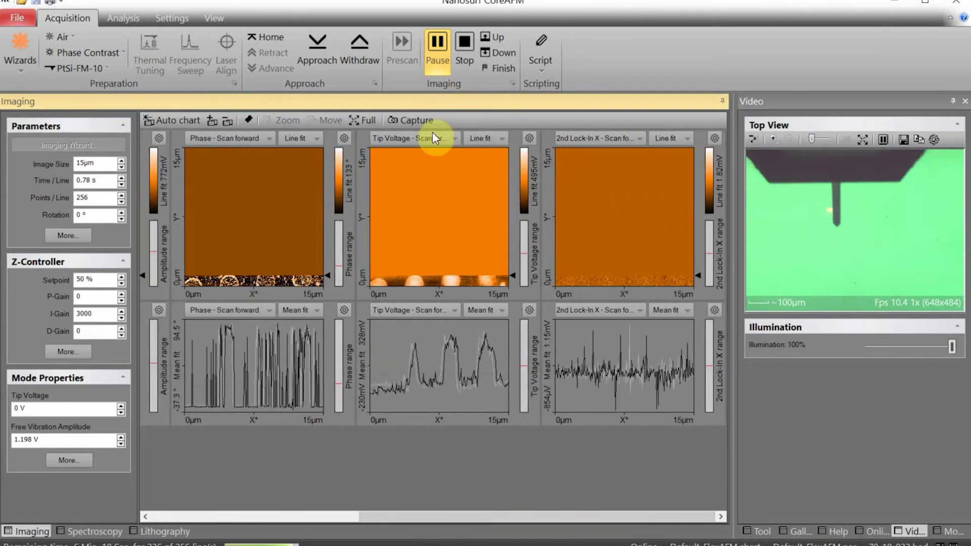
Switch the later image and line profile charts to Z-Axis forward.
{"action": "left_click", "coordinate": [425, 139]}
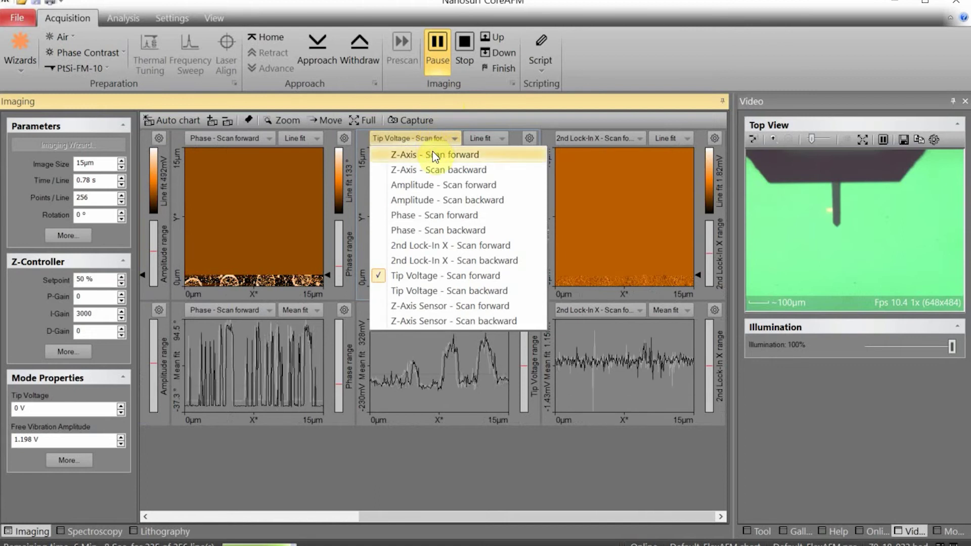
{"action": "left_click", "coordinate": [432, 154]}
{"action": "left_click", "coordinate": [426, 311]}
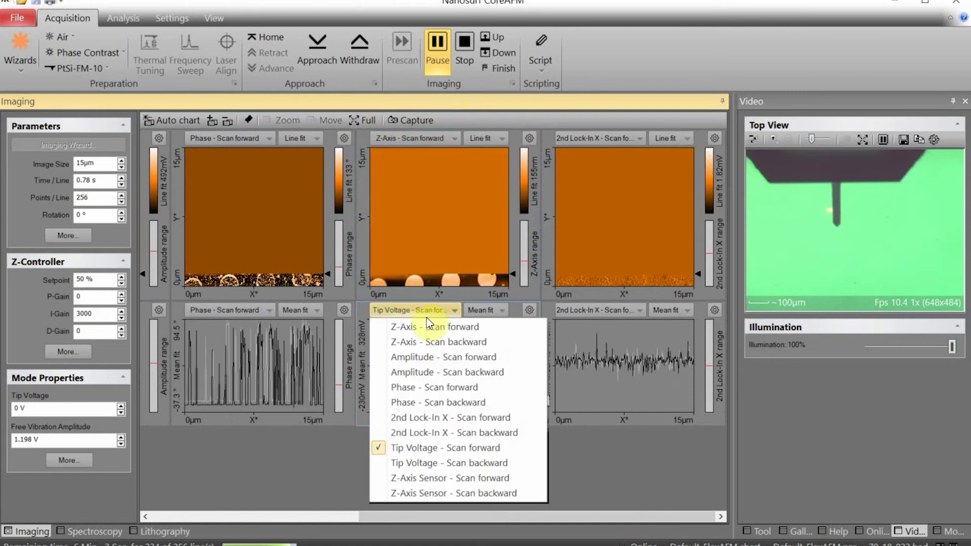
{"action": "left_click", "coordinate": [433, 327]}
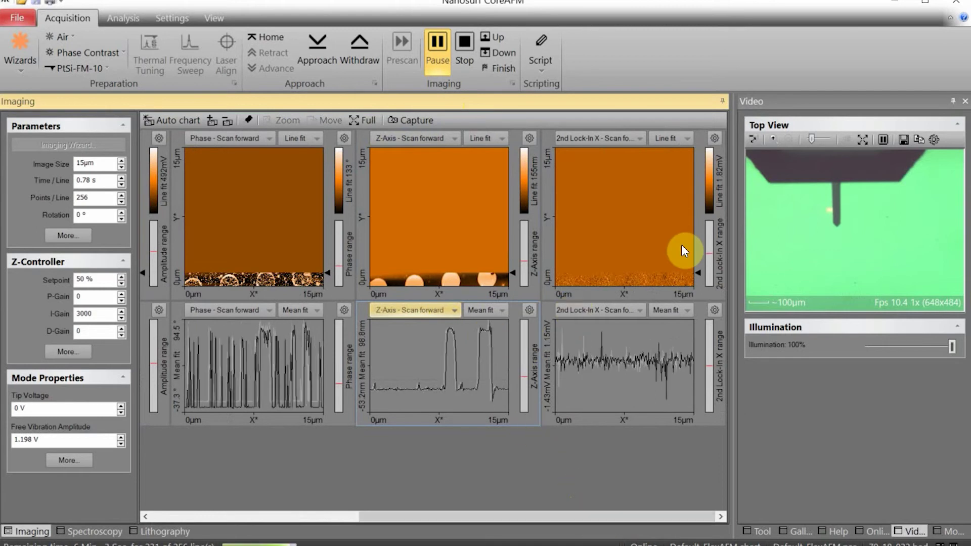
{"action": "left_click_drag", "start_coordinate": [620, 515], "coordinate": [364, 517]}
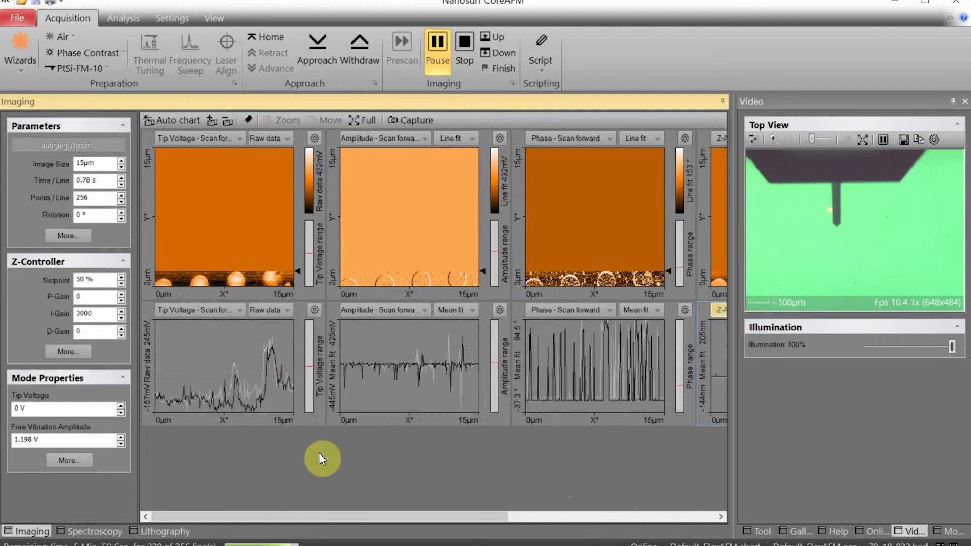
Enter 7 V as the tip modulation amplitude on the SPM Parameters Operating Mode page.
{"action": "left_click", "coordinate": [52, 348]}
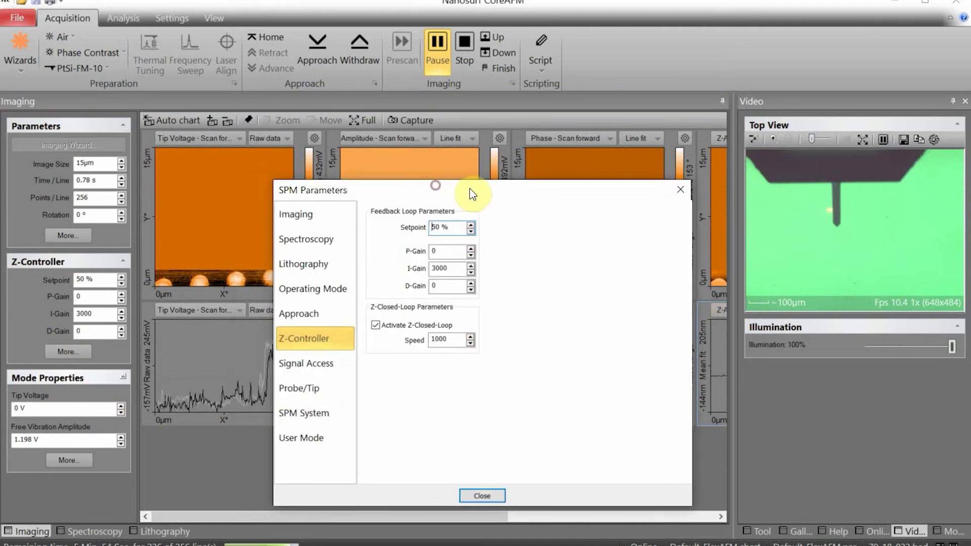
{"action": "left_click_drag", "start_coordinate": [439, 190], "coordinate": [601, 196]}
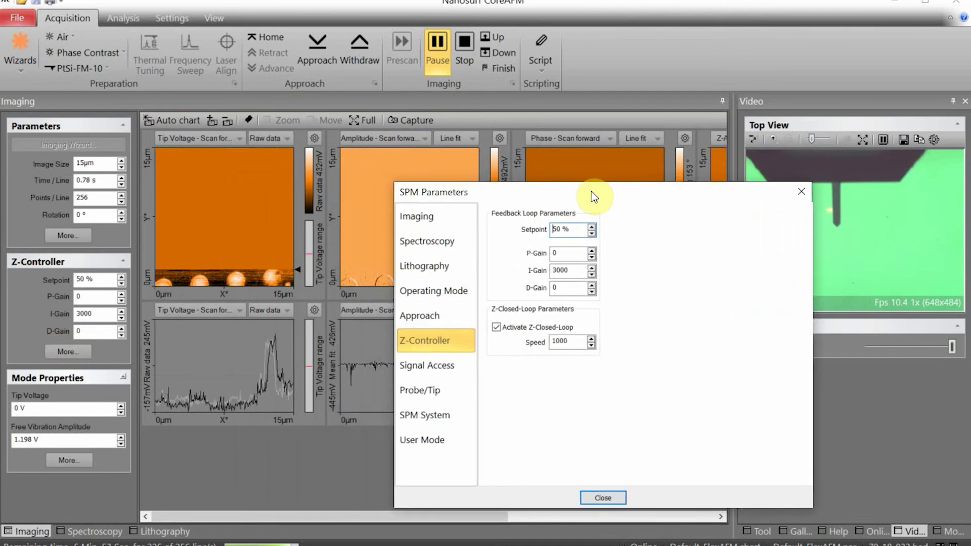
{"action": "left_click", "coordinate": [436, 219]}
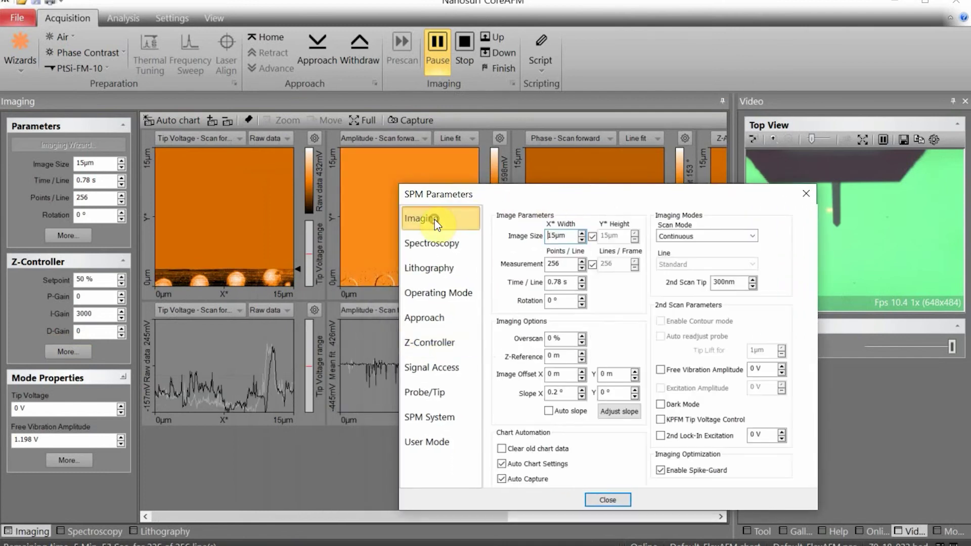
{"action": "left_click", "coordinate": [438, 292]}
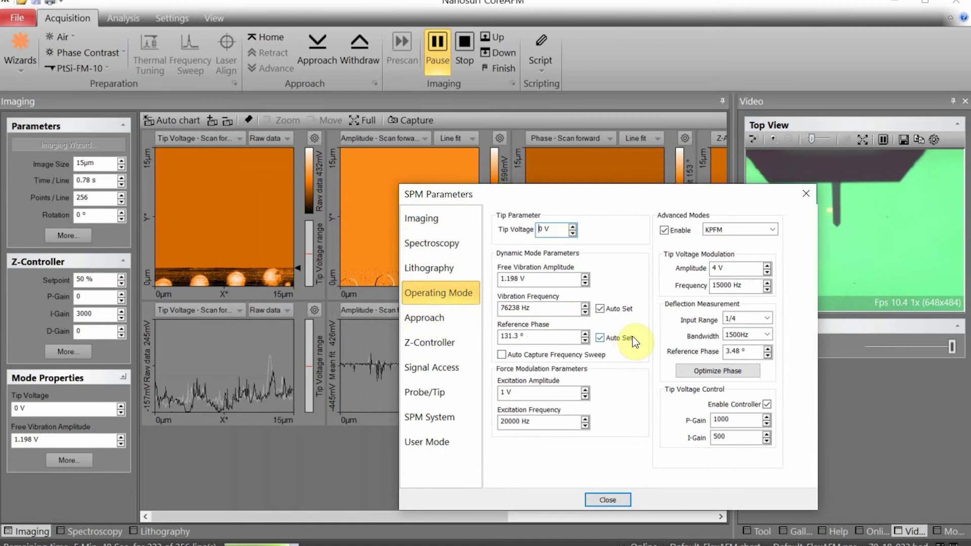
{"action": "left_click", "coordinate": [715, 269]}
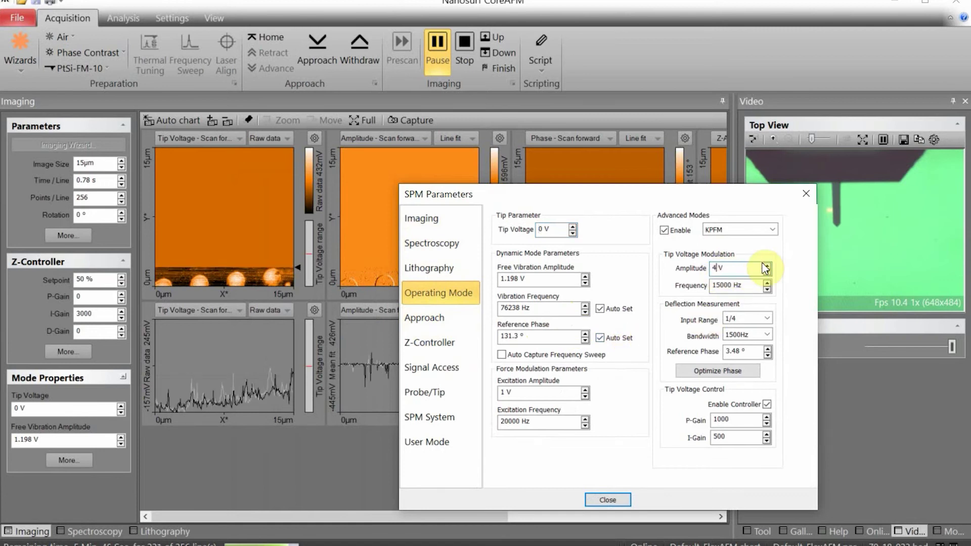
{"action": "type", "text": "7"}
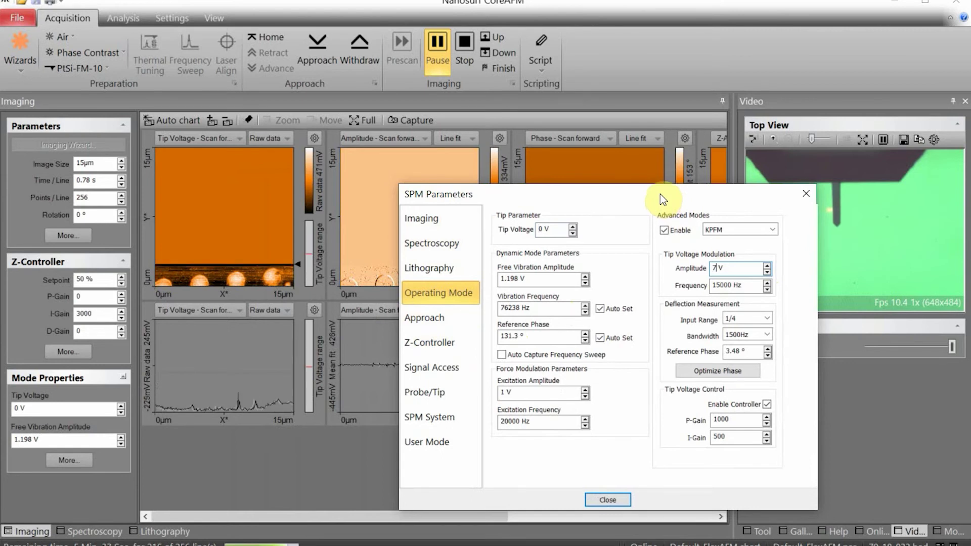
Change the Operating Mode deflection measurement bandwidth from 1500Hz to 750Hz.
{"action": "left_click_drag", "start_coordinate": [660, 197], "coordinate": [650, 180]}
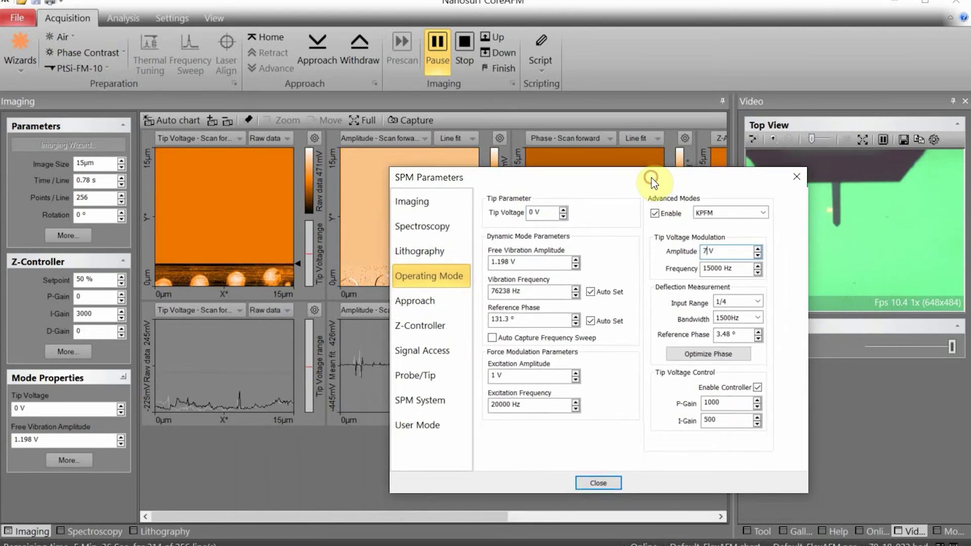
{"action": "left_click", "coordinate": [738, 320]}
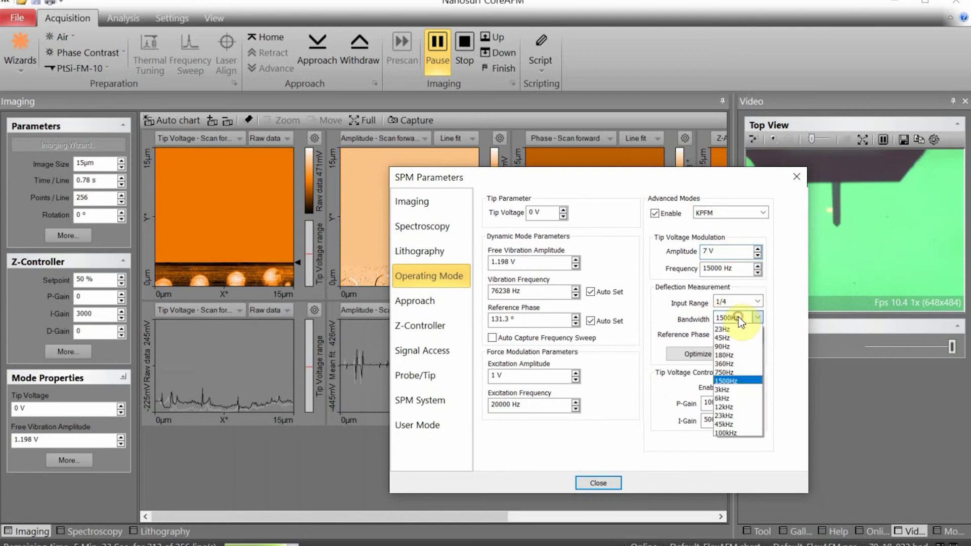
{"action": "left_click", "coordinate": [735, 376]}
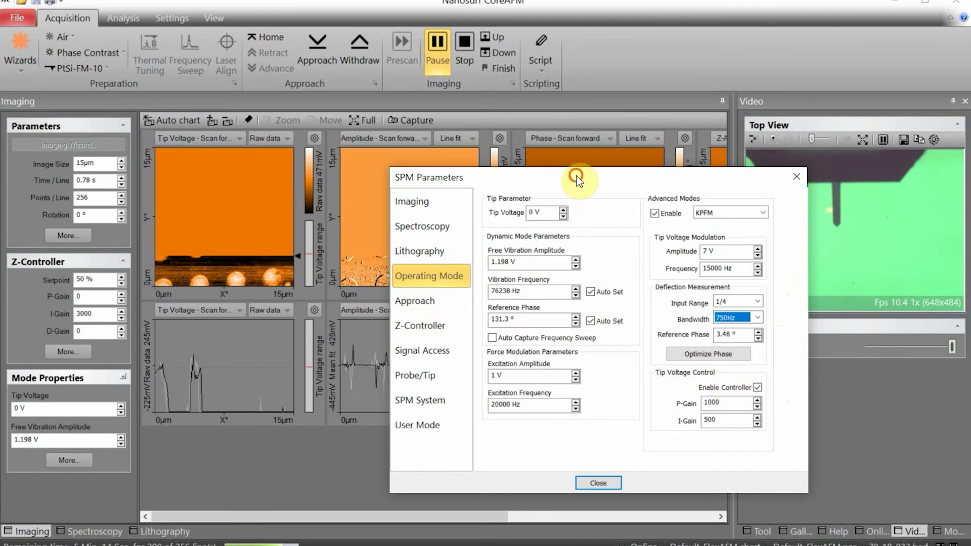
{"action": "left_click_drag", "start_coordinate": [572, 176], "coordinate": [298, 169]}
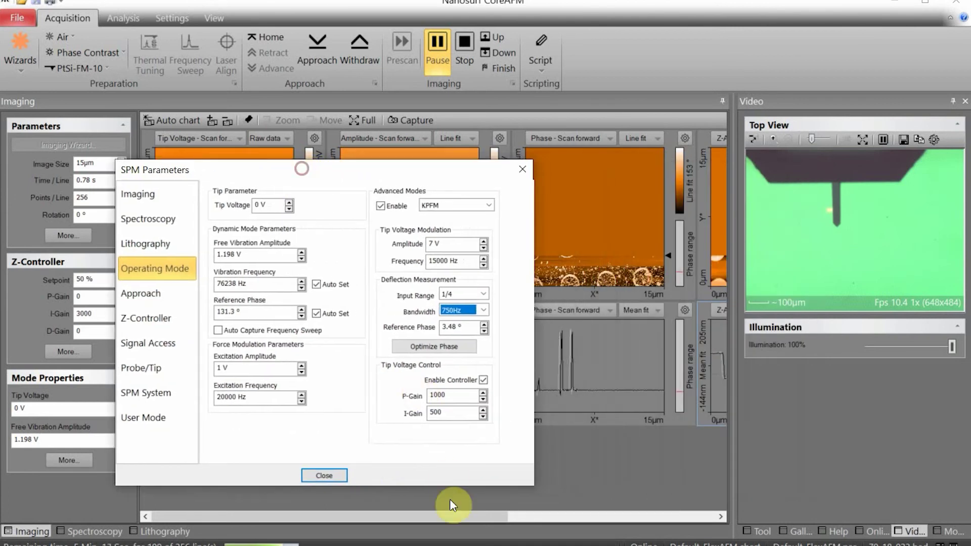
{"action": "left_click_drag", "start_coordinate": [457, 518], "coordinate": [691, 519]}
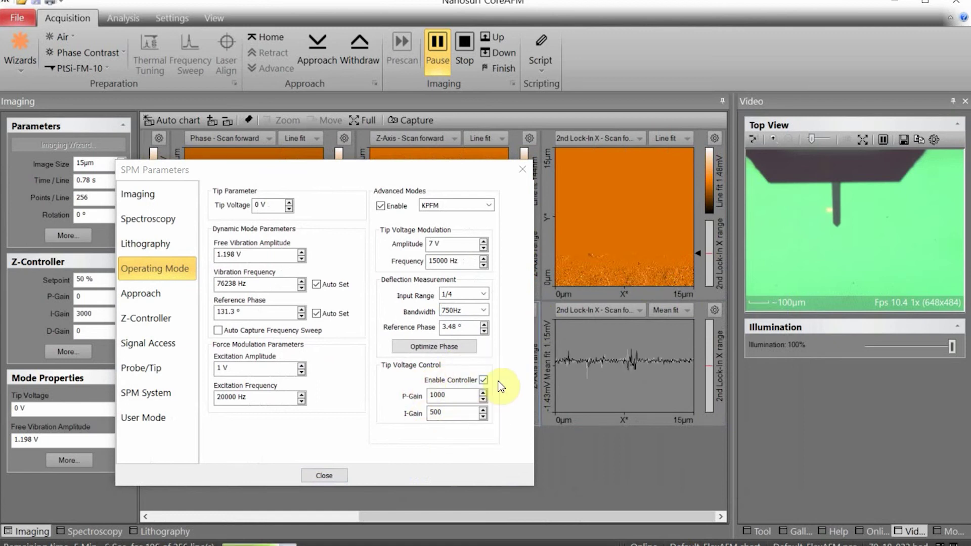
Close SPM Parameters and show the Tool cursor-position panel.
{"action": "left_click", "coordinate": [324, 475]}
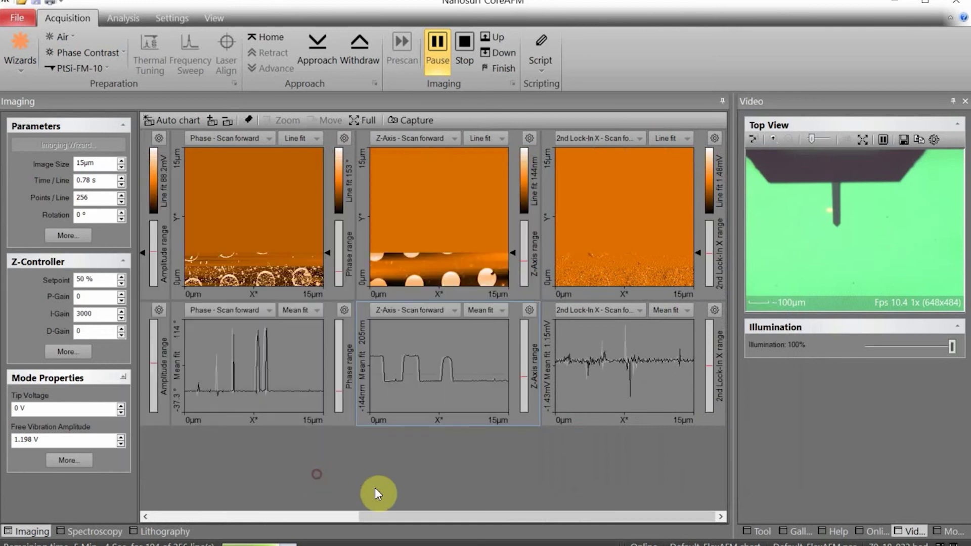
{"action": "left_click_drag", "start_coordinate": [432, 515], "coordinate": [194, 510]}
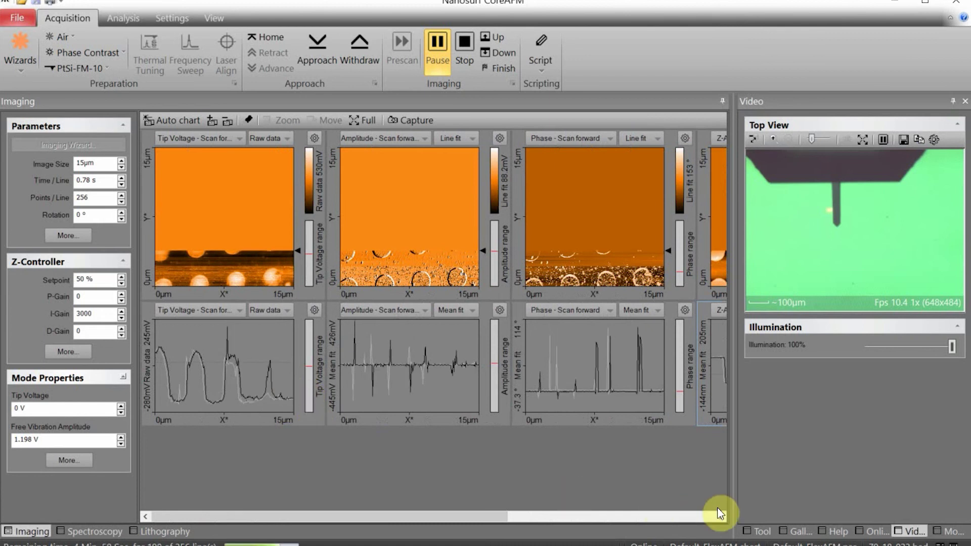
{"action": "left_click", "coordinate": [763, 533]}
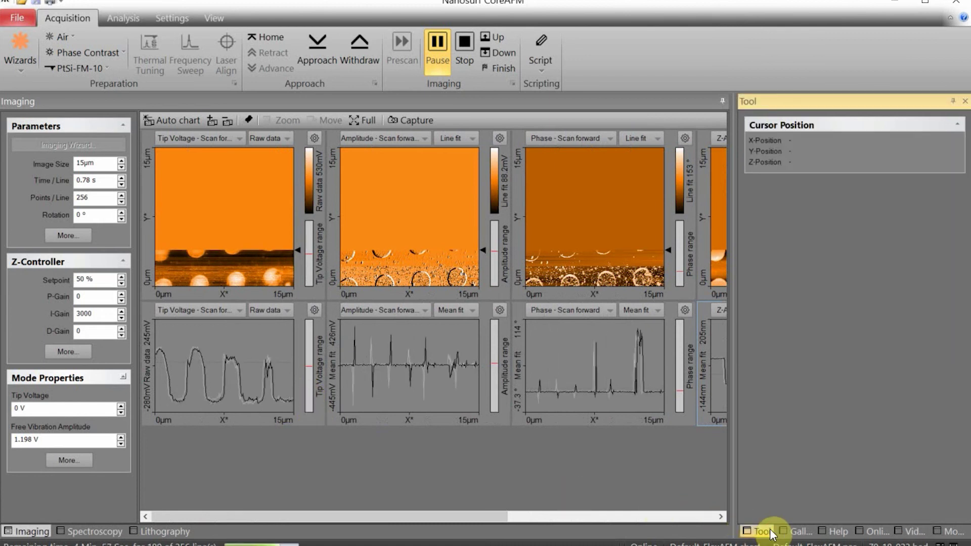
Show the gallery, then stop scanning once KPFM_Demo_Al-dots-Au_00002 is saved.
{"action": "left_click", "coordinate": [797, 532]}
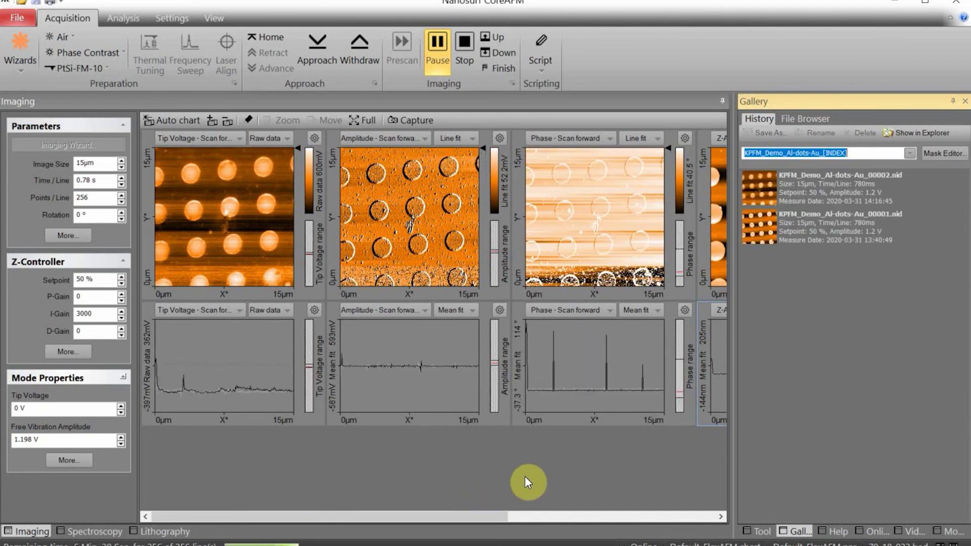
{"action": "left_click", "coordinate": [463, 47]}
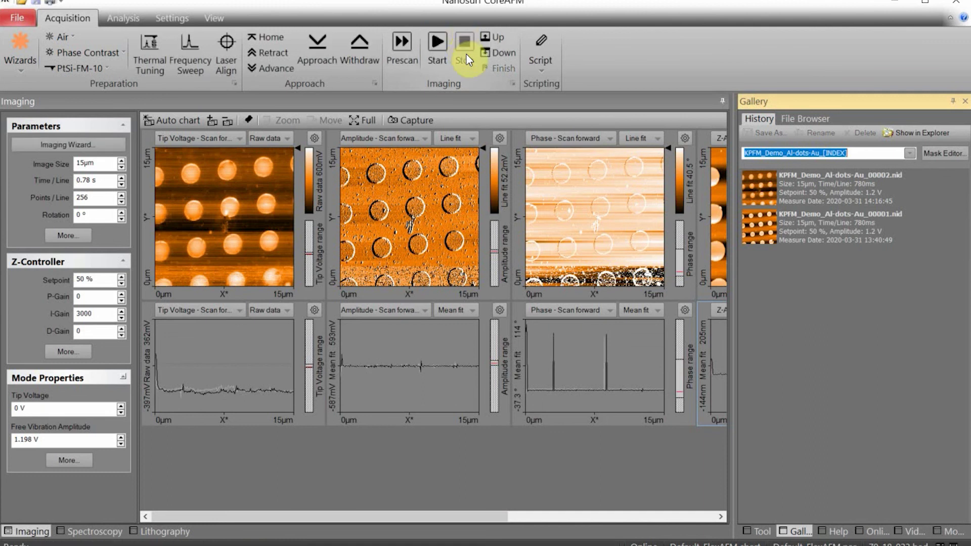